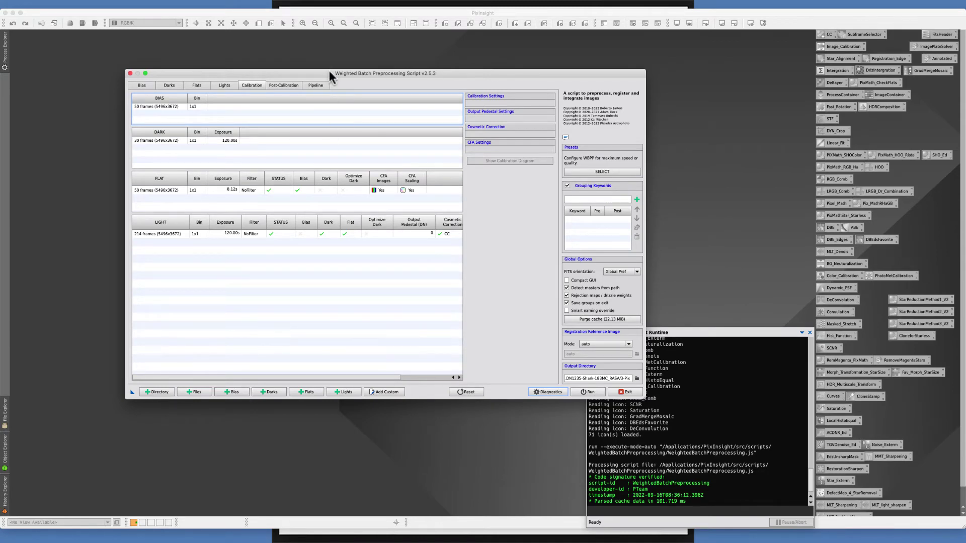
Reposition the WBPP window and show the Darks list of 30 frames at 120.00s
{"action": "left_click_drag", "start_coordinate": [329, 72], "coordinate": [367, 60]}
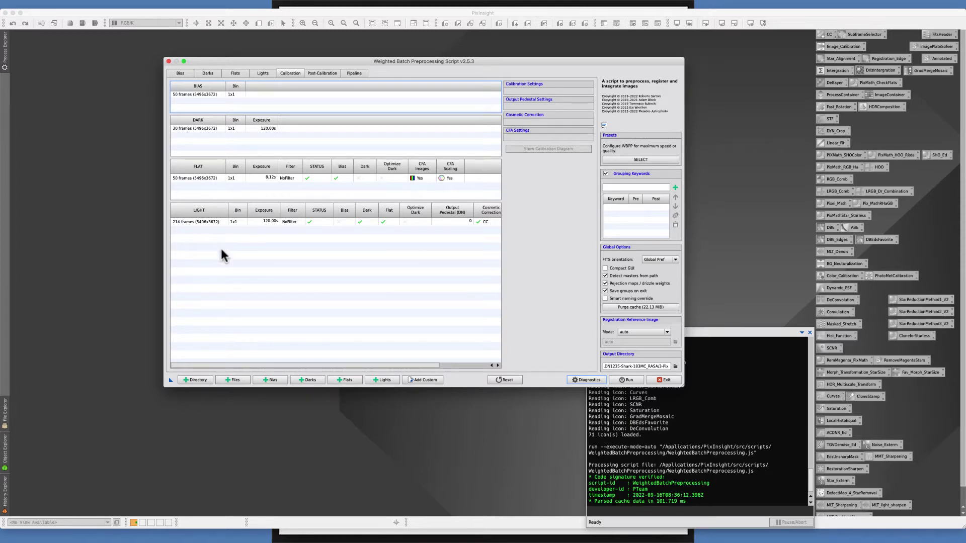
{"action": "left_click", "coordinate": [308, 381]}
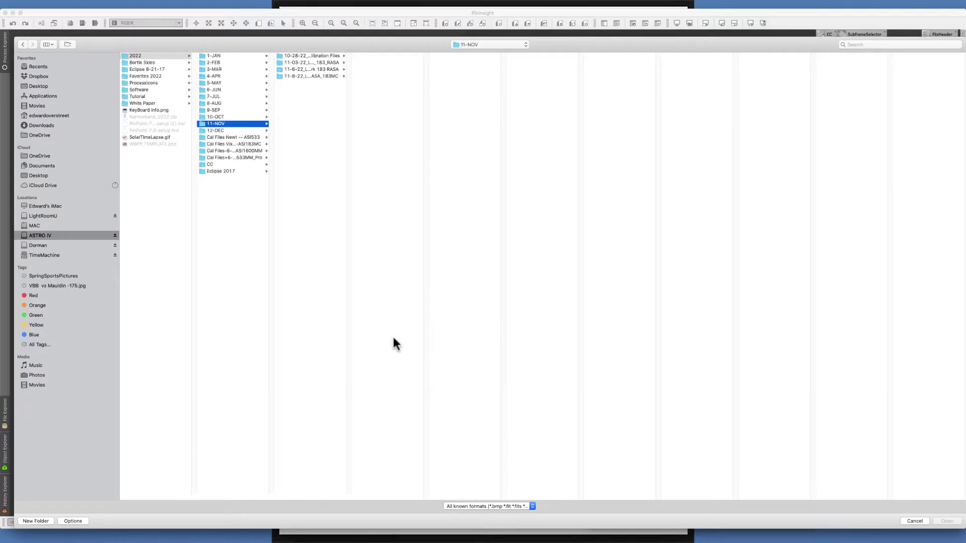
{"action": "left_click", "coordinate": [915, 521]}
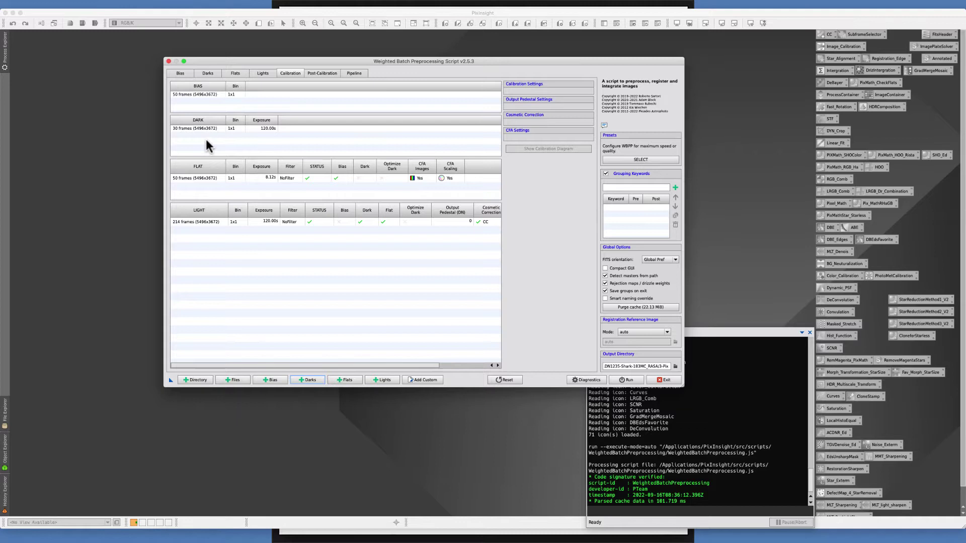
Inspect the Darks, Flats and Bias lists, ending on the Shark Nebula Lights page
{"action": "left_click", "coordinate": [207, 73]}
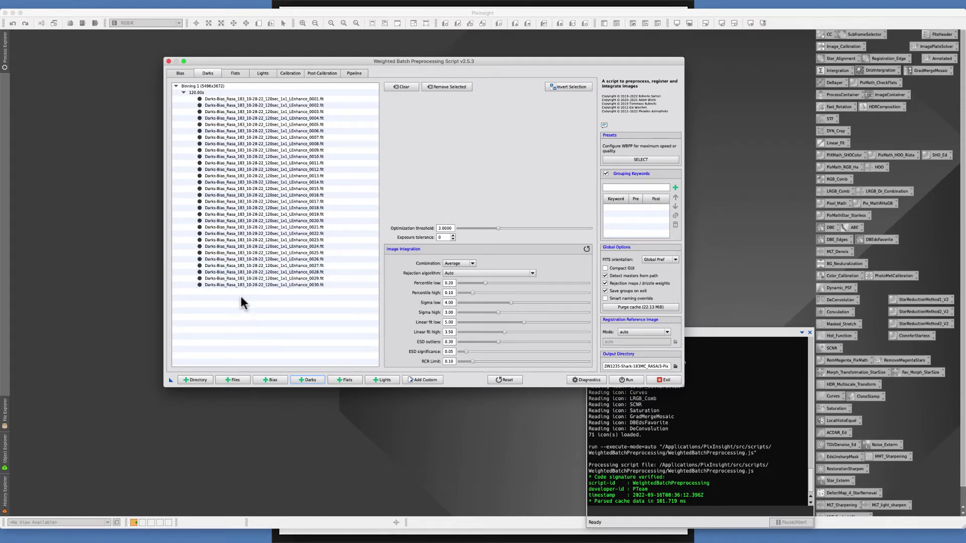
{"action": "left_click", "coordinate": [235, 74]}
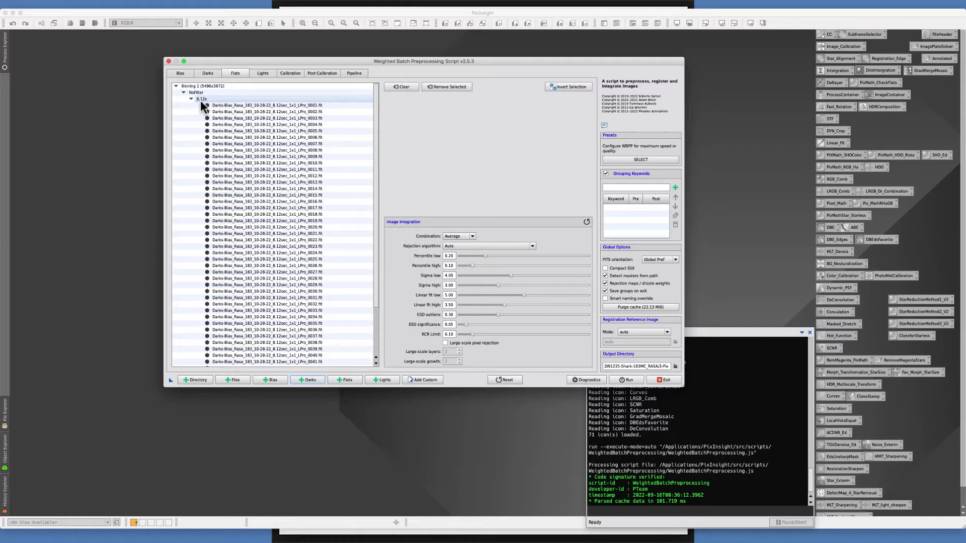
{"action": "left_click", "coordinate": [210, 74]}
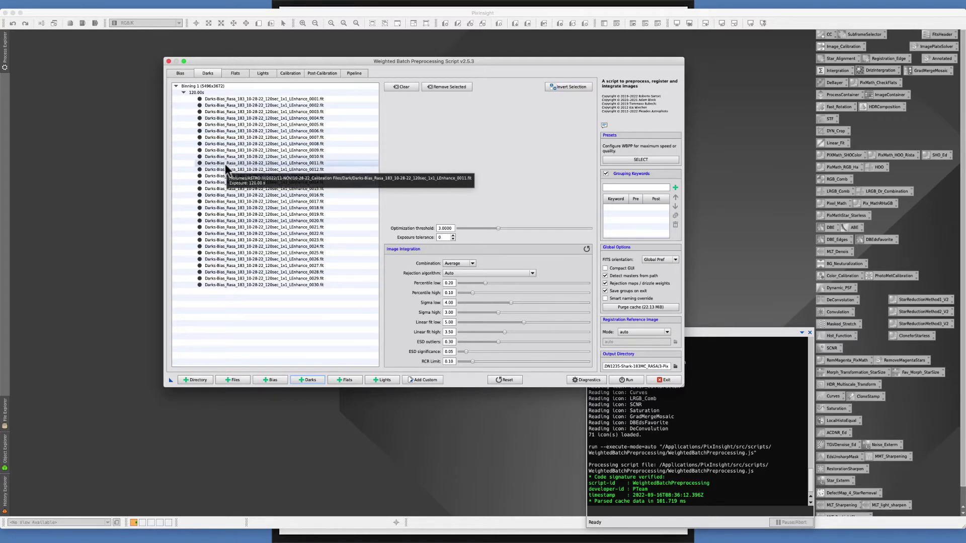
{"action": "left_click", "coordinate": [180, 74]}
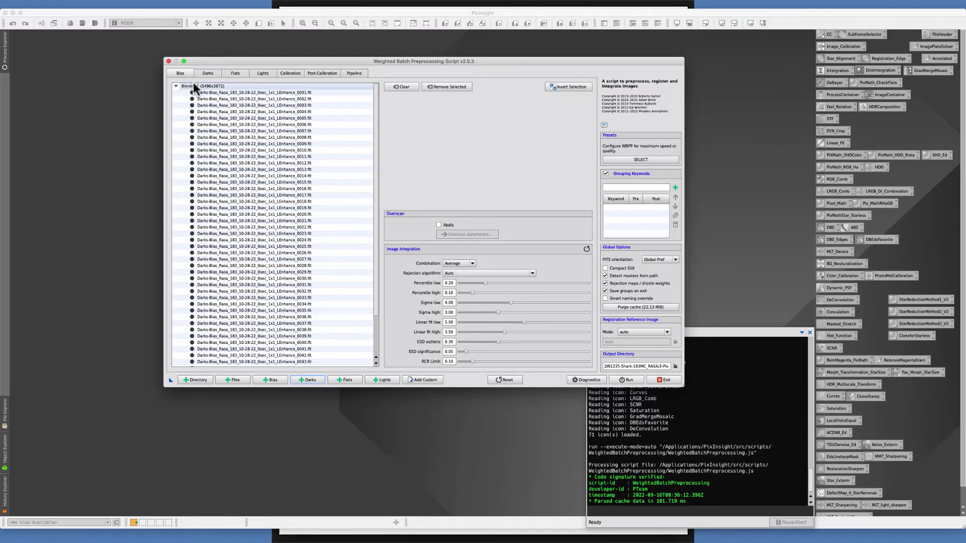
{"action": "left_click", "coordinate": [265, 73]}
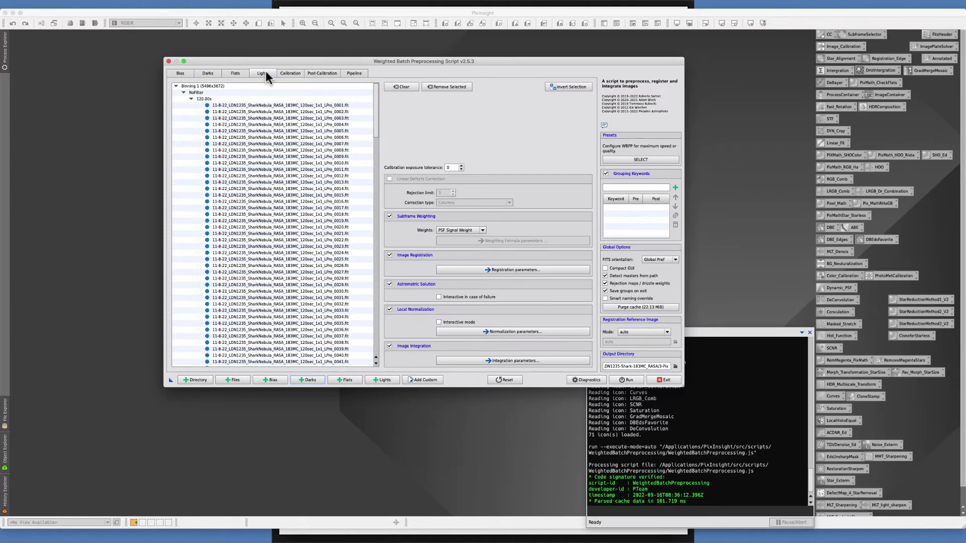
Show the FLAT group's calibration diagram to confirm the 0.12s flats use the master bias
{"action": "left_click", "coordinate": [296, 73]}
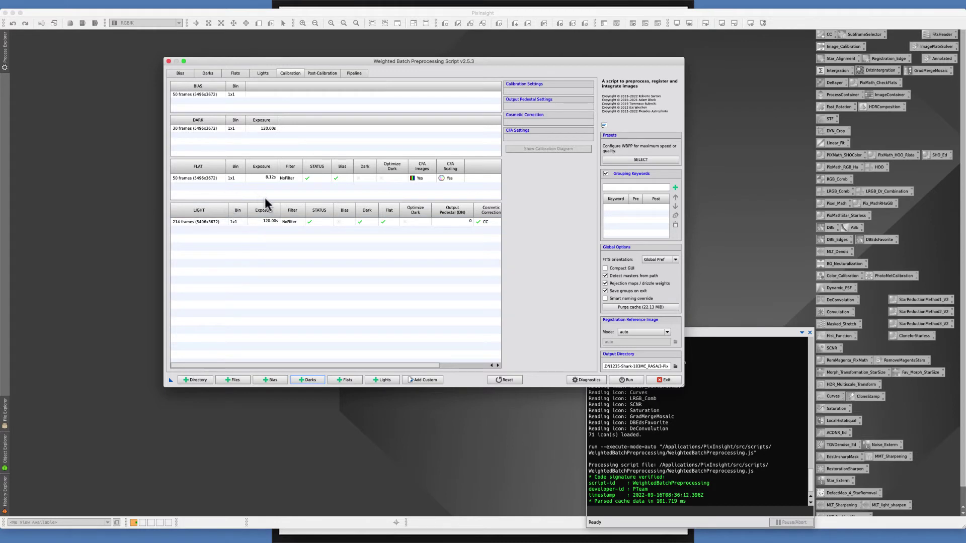
{"action": "left_click", "coordinate": [222, 176]}
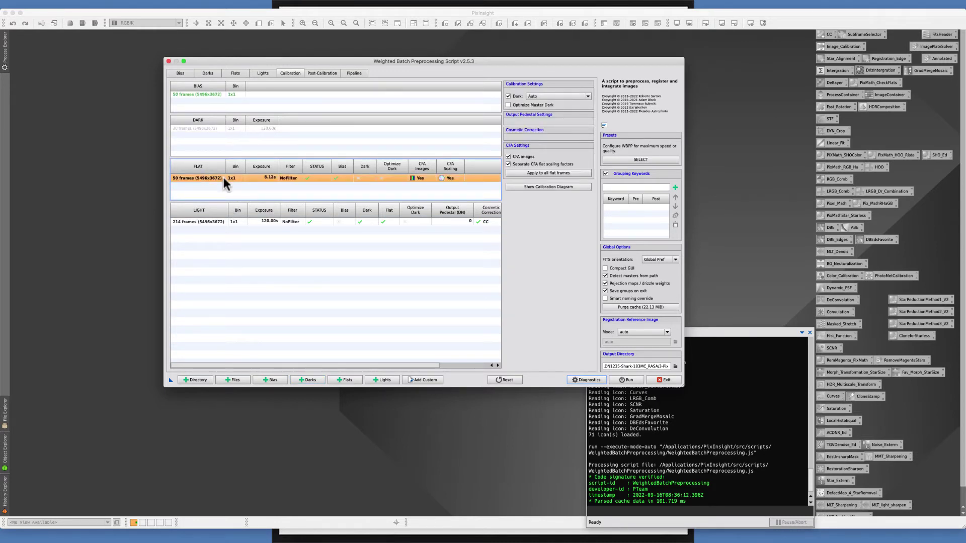
{"action": "left_click", "coordinate": [547, 187]}
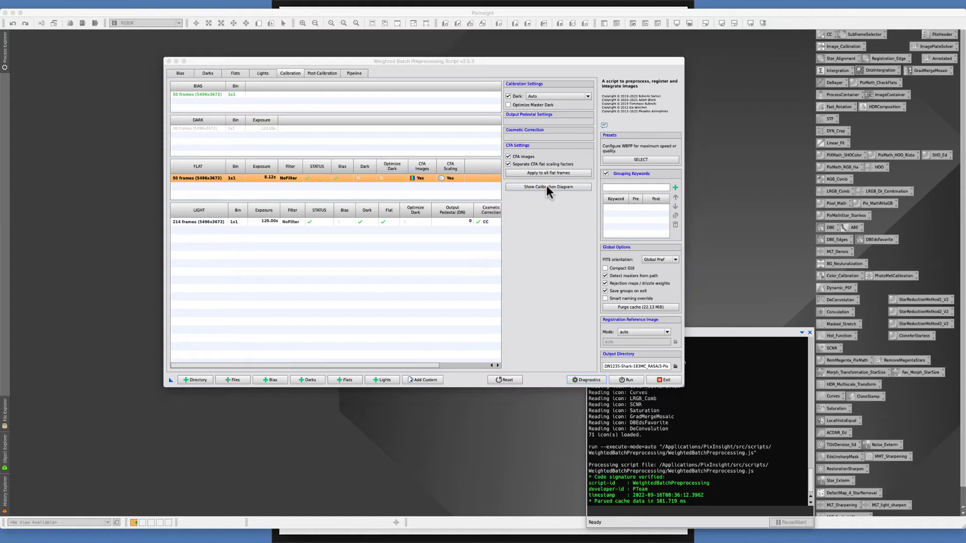
{"action": "left_click_drag", "start_coordinate": [376, 224], "coordinate": [309, 130]}
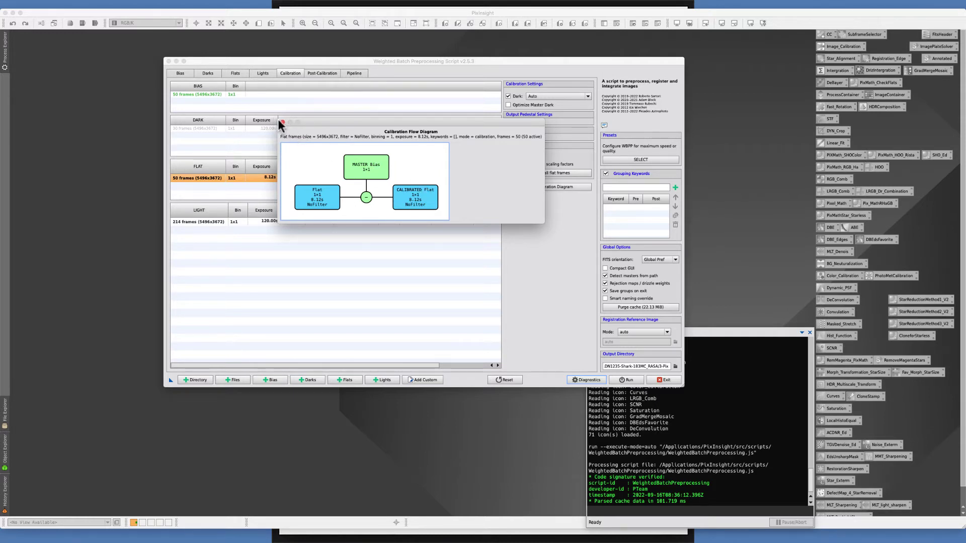
{"action": "left_click", "coordinate": [283, 123]}
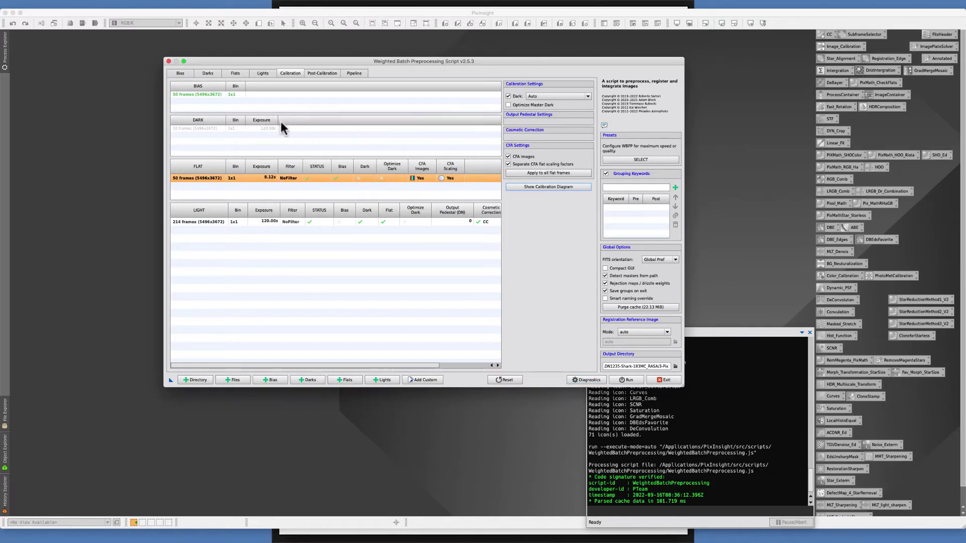
Review the 214-frame LIGHT group's diagram showing master dark and master flat calibration
{"action": "left_click", "coordinate": [178, 222]}
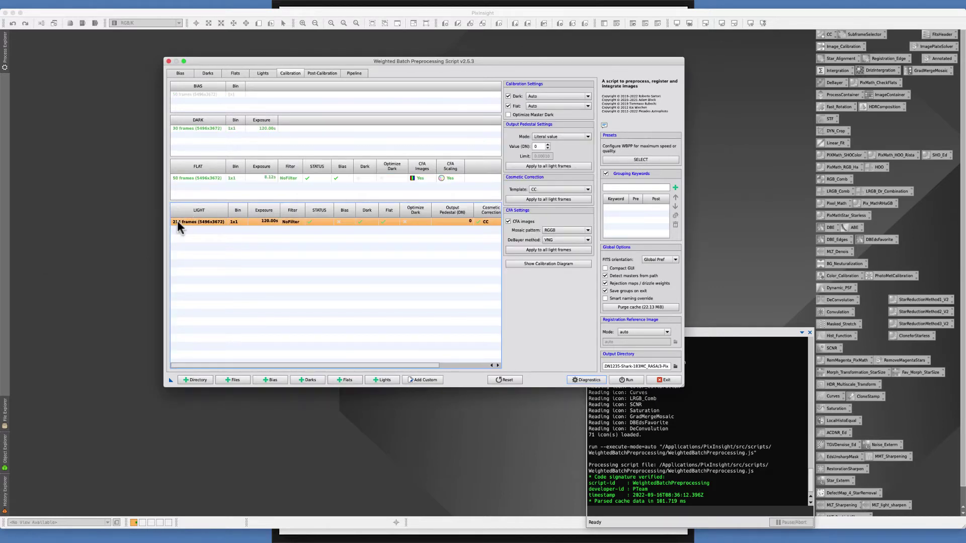
{"action": "left_click", "coordinate": [524, 264]}
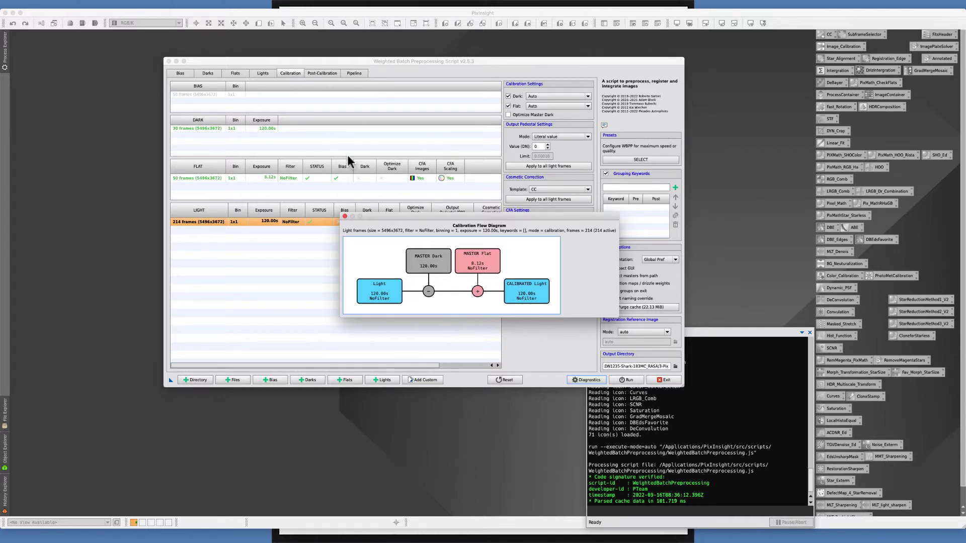
{"action": "left_click", "coordinate": [345, 216]}
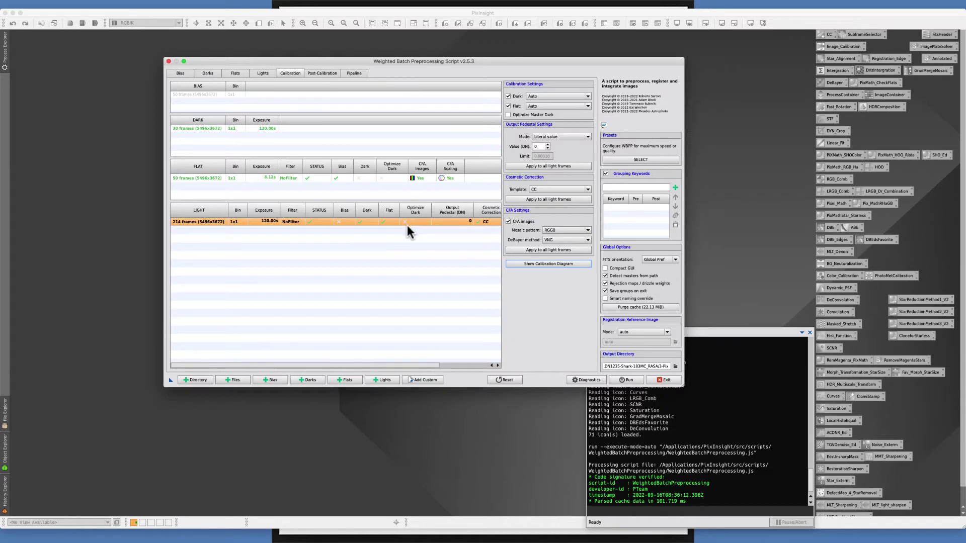
Exit WBPP and open masterBias_BIN-1_3008x3008.xisf from the 1-Pix_Bias/master folder
{"action": "left_click", "coordinate": [663, 380]}
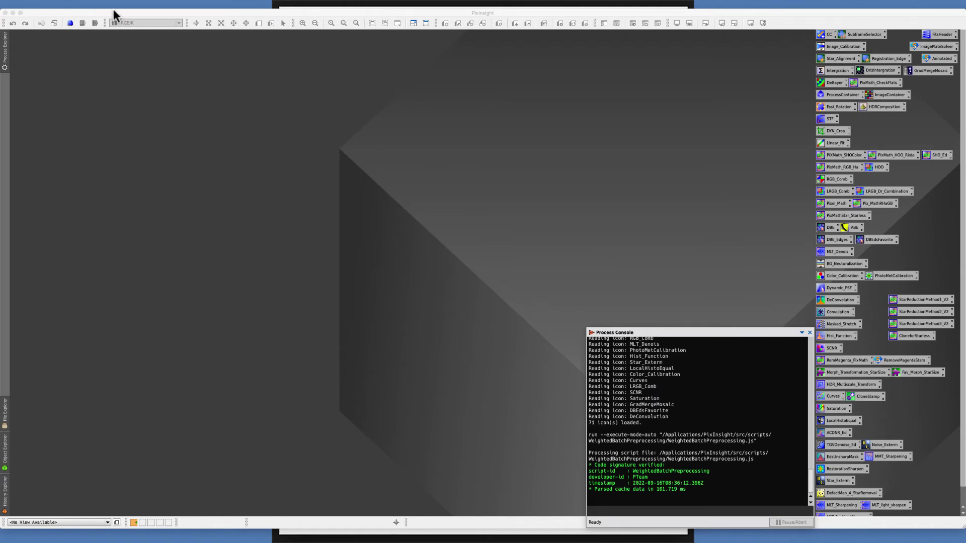
{"action": "left_click", "coordinate": [58, 4]}
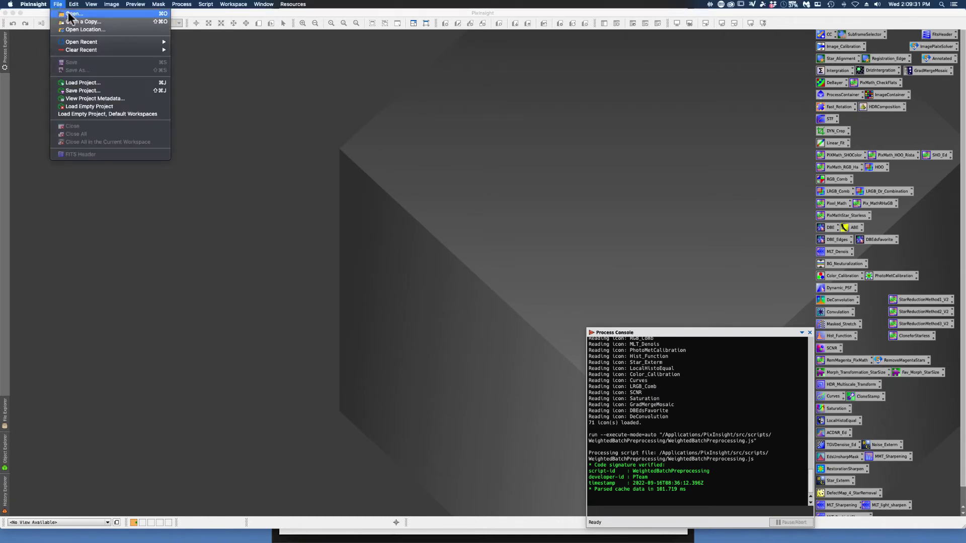
{"action": "left_click", "coordinate": [73, 14]}
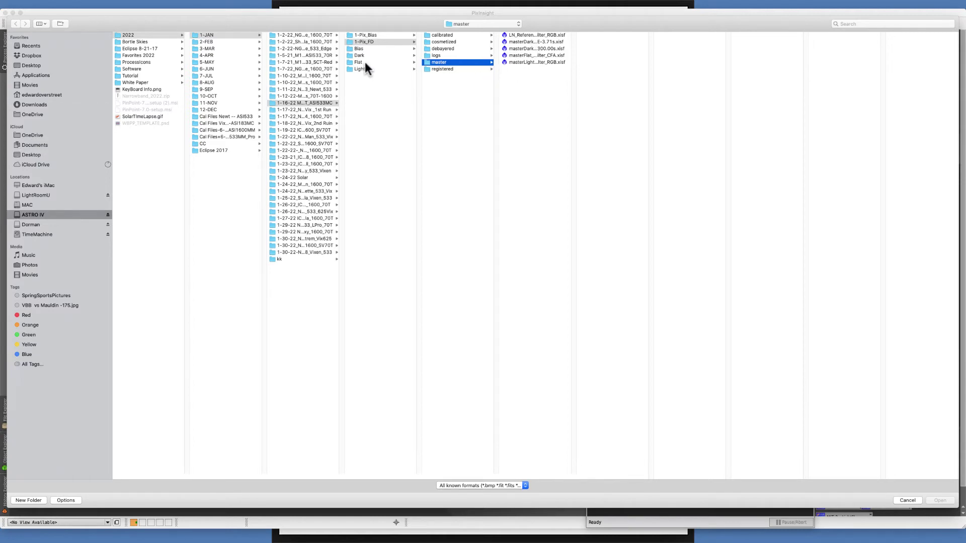
{"action": "left_click", "coordinate": [371, 35]}
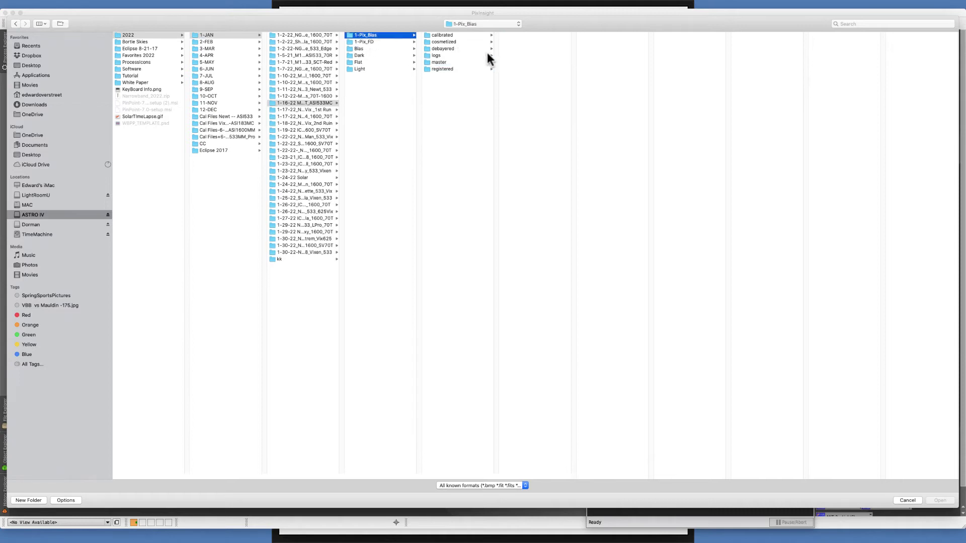
{"action": "left_click", "coordinate": [428, 62]}
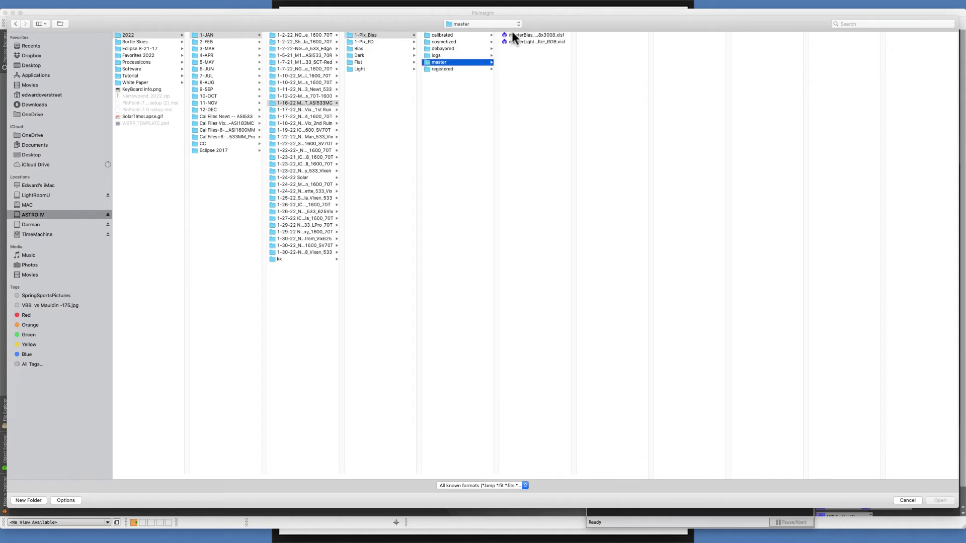
{"action": "left_click", "coordinate": [513, 35]}
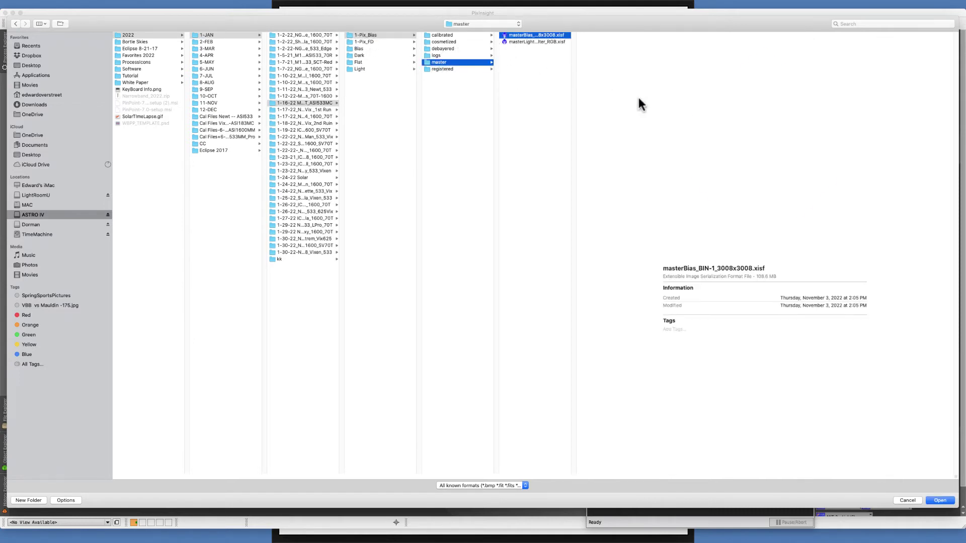
{"action": "left_click", "coordinate": [933, 500]}
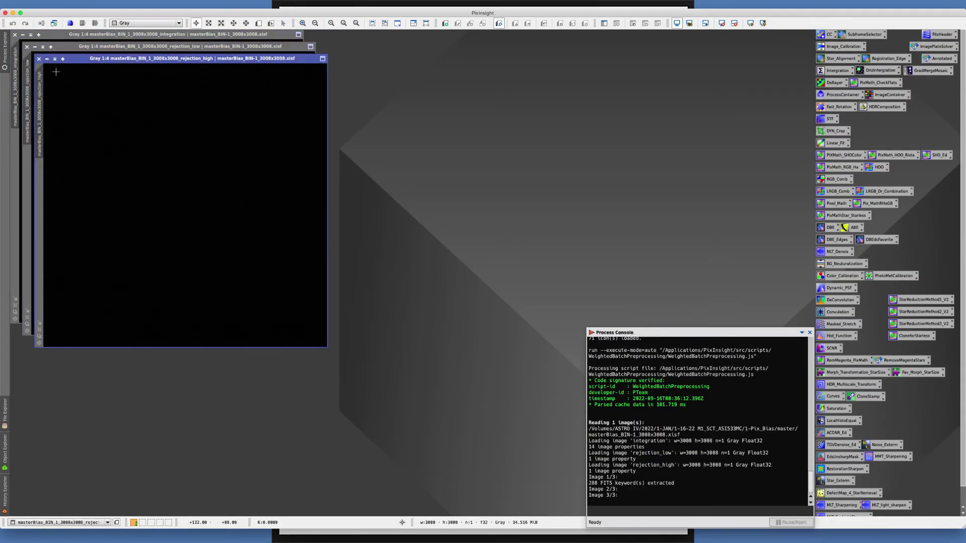
Close the bias rejection_high and rejection_low windows and move its integration window down-right
{"action": "left_click", "coordinate": [39, 58]}
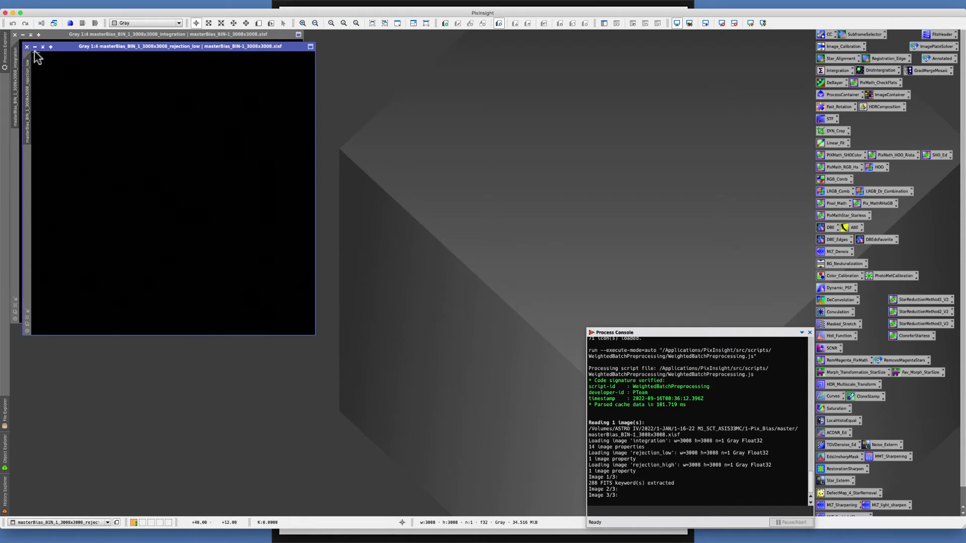
{"action": "left_click", "coordinate": [27, 47]}
{"action": "left_click_drag", "start_coordinate": [61, 35], "coordinate": [111, 100]}
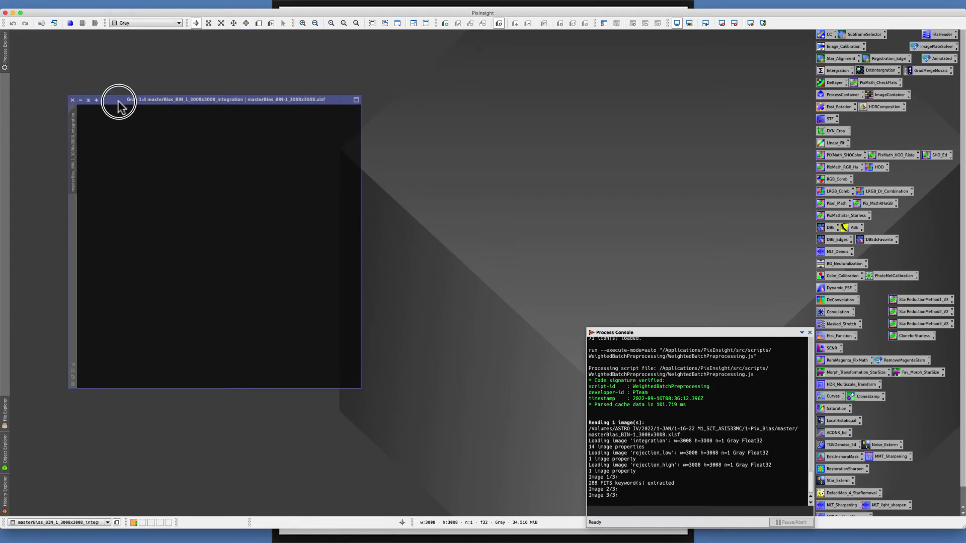
Open the 3.71s masterDark_BIN-1_3008x3008 file from the 1-Pix_FD/master folder
{"action": "left_click", "coordinate": [65, 6]}
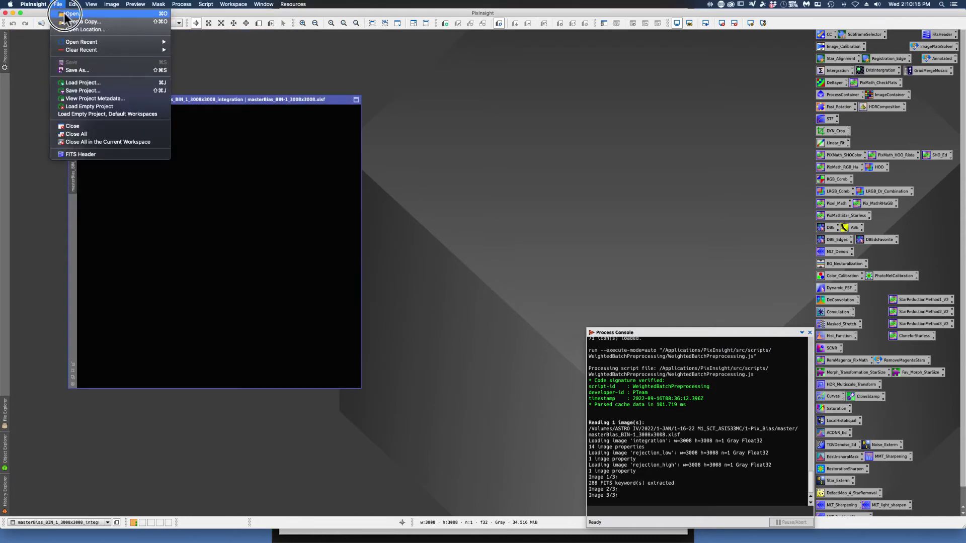
{"action": "left_click", "coordinate": [65, 6]}
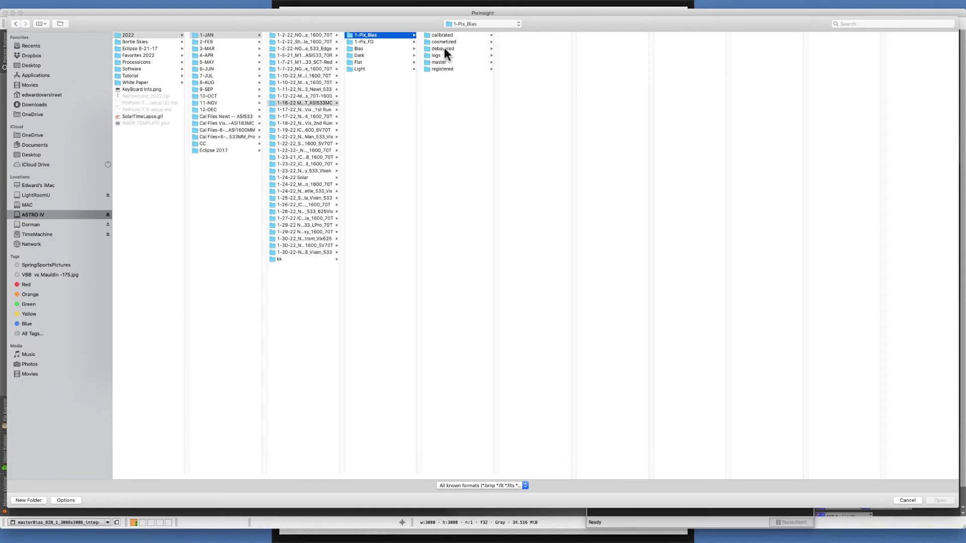
{"action": "left_click", "coordinate": [366, 41]}
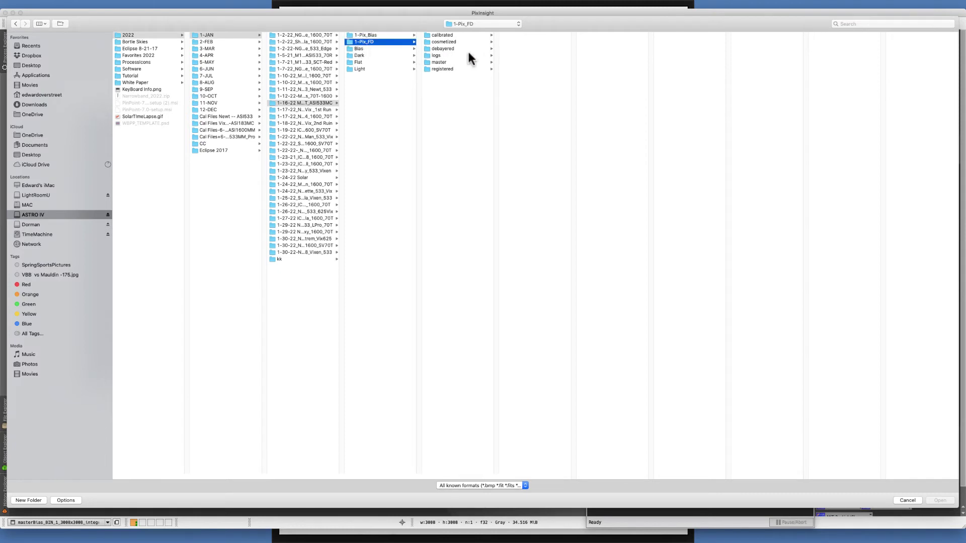
{"action": "left_click", "coordinate": [442, 62]}
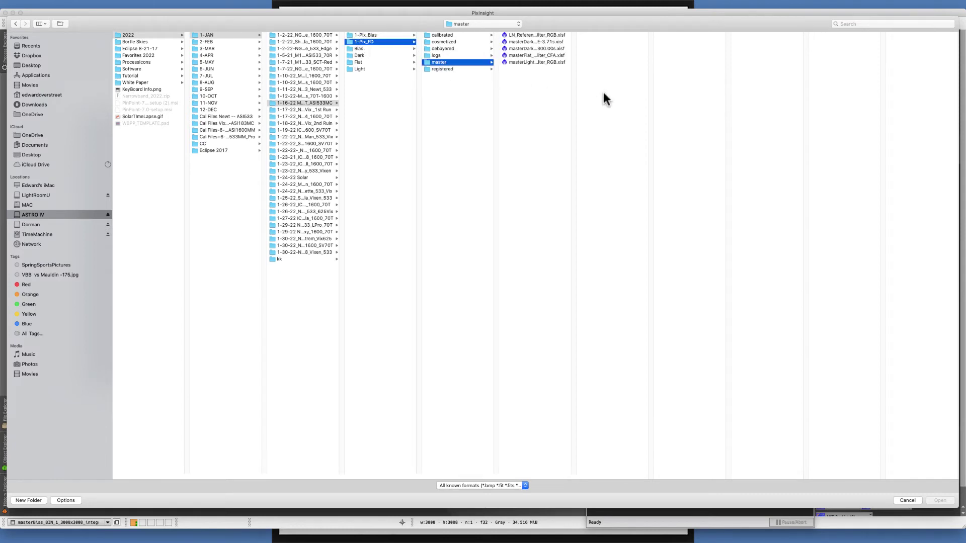
{"action": "left_click", "coordinate": [533, 42]}
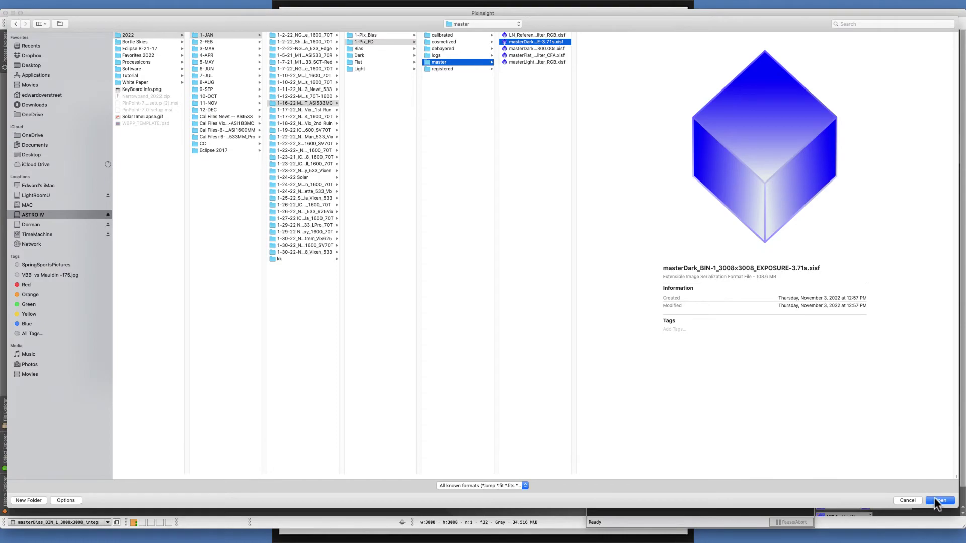
{"action": "left_click", "coordinate": [937, 501]}
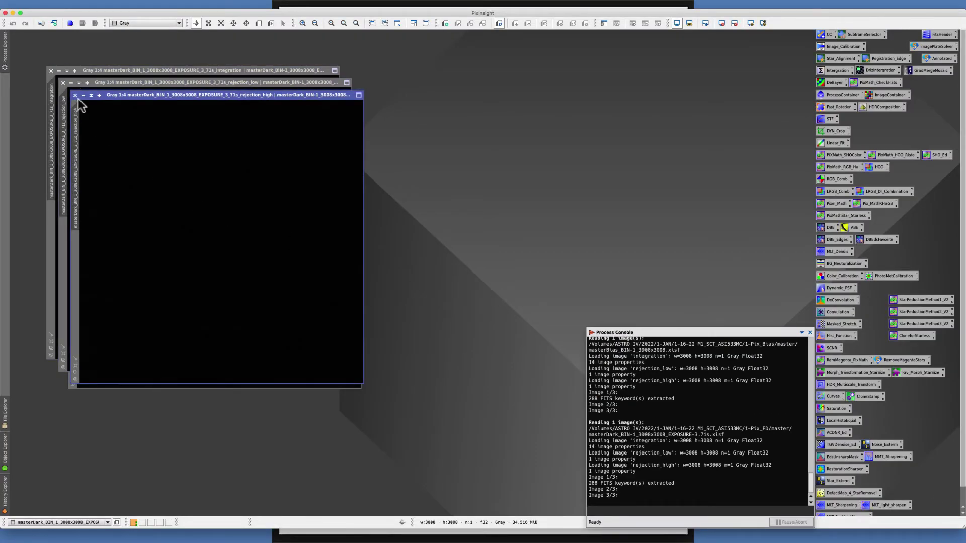
Close the dark's rejection images and place masterBias and masterDark integrations side by side
{"action": "left_click", "coordinate": [76, 95]}
{"action": "left_click", "coordinate": [63, 82]}
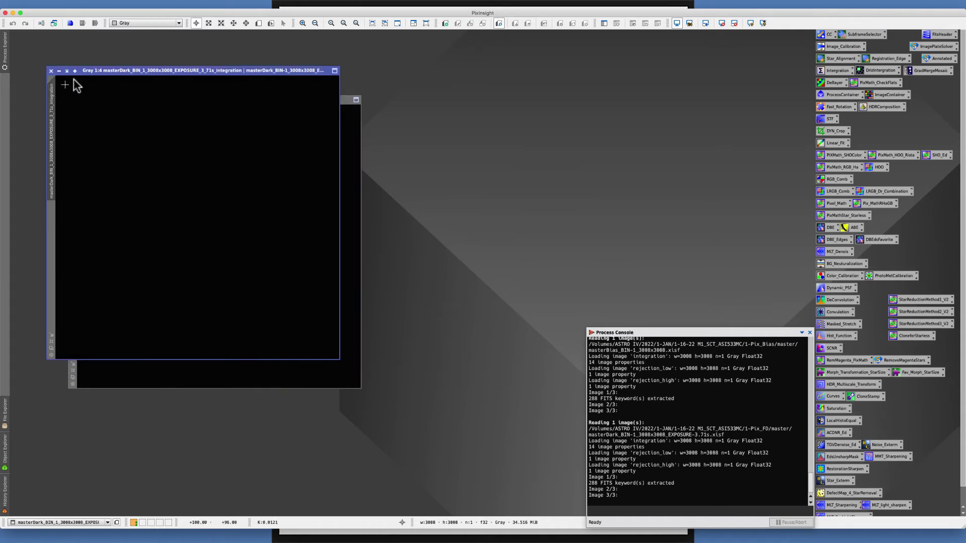
{"action": "left_click_drag", "start_coordinate": [96, 71], "coordinate": [427, 99]}
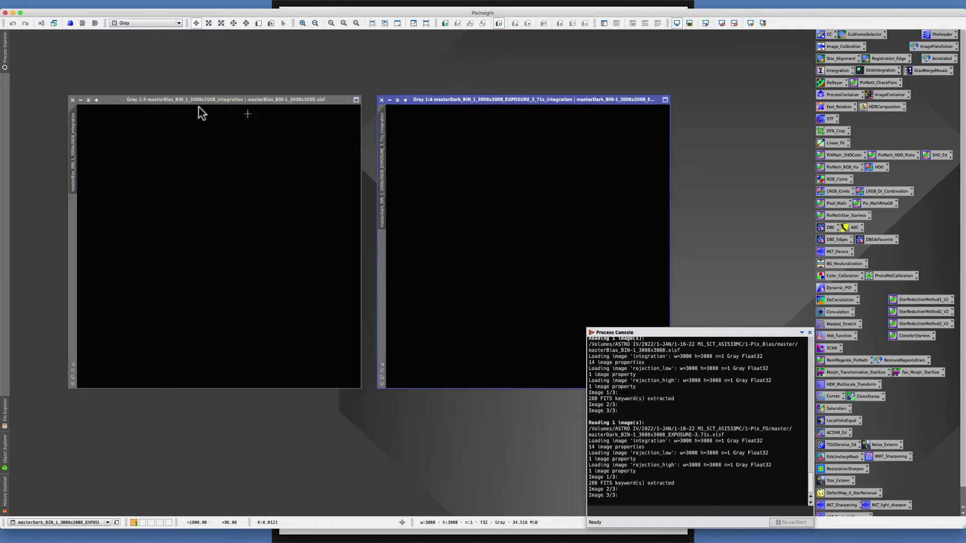
{"action": "left_click_drag", "start_coordinate": [146, 99], "coordinate": [135, 53]}
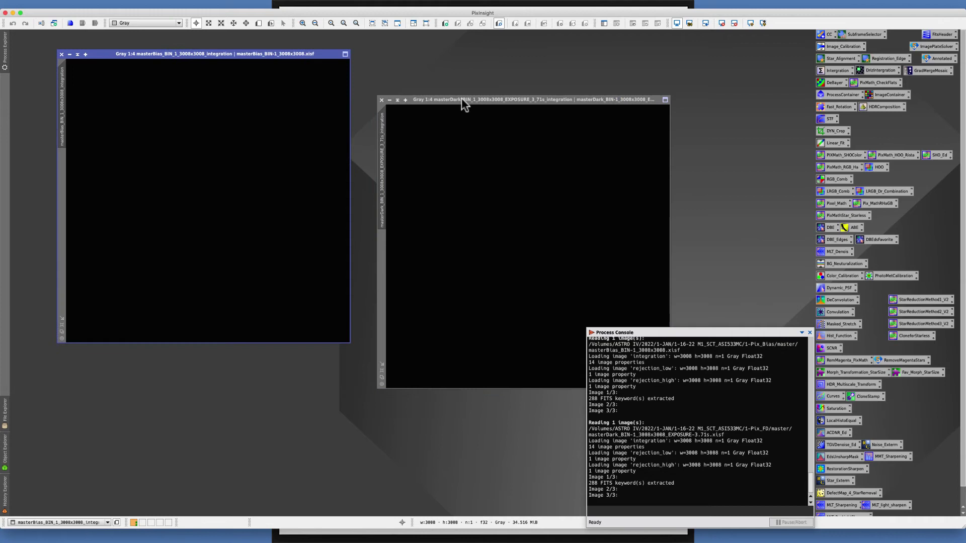
{"action": "left_click_drag", "start_coordinate": [461, 99], "coordinate": [441, 54]}
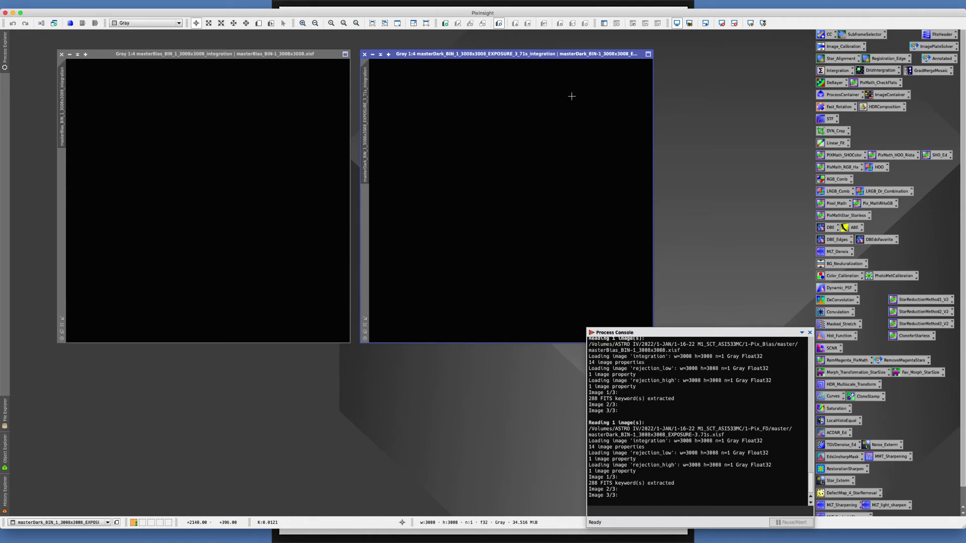
Apply STF AutoStretch to both the master dark and master bias images
{"action": "left_click", "coordinate": [749, 26]}
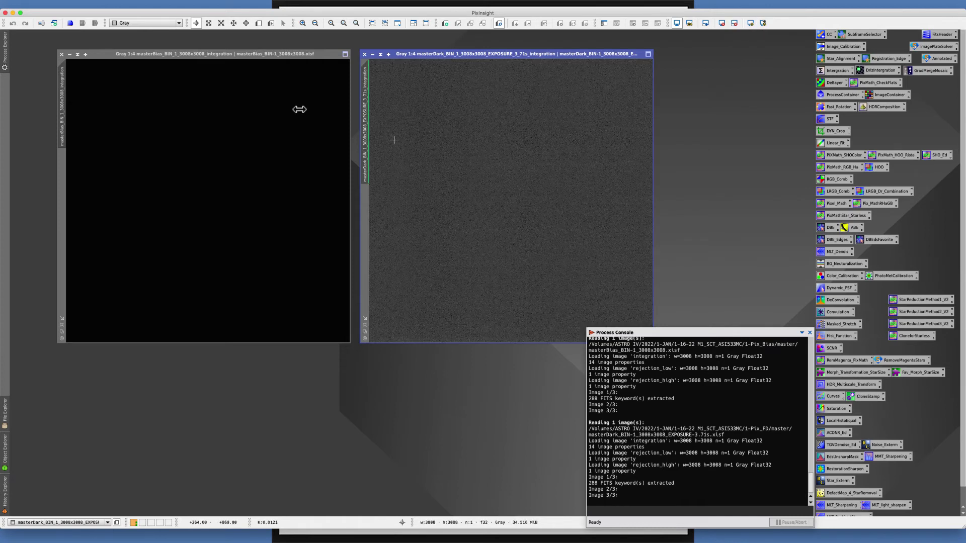
{"action": "left_click", "coordinate": [213, 91]}
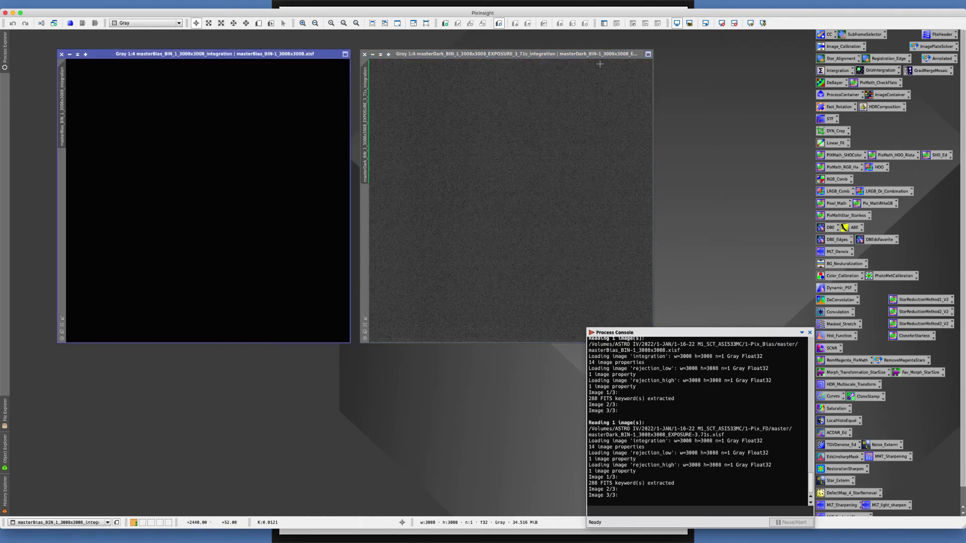
{"action": "left_click", "coordinate": [750, 24]}
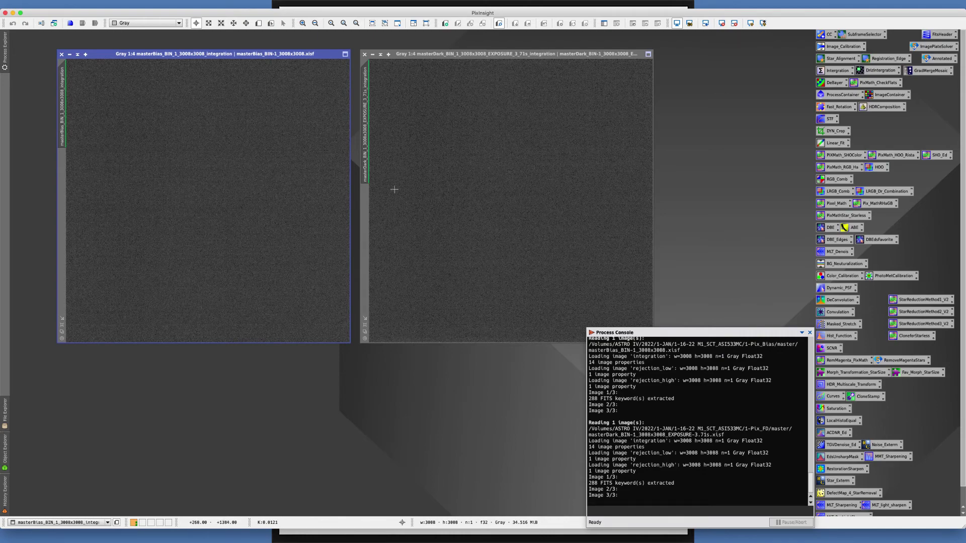
Zoom masterDark to 3:1 and copy its zoom and position onto masterBias
{"action": "scroll", "coordinate": [449, 205], "scroll_direction": "up", "scroll_amount": 5}
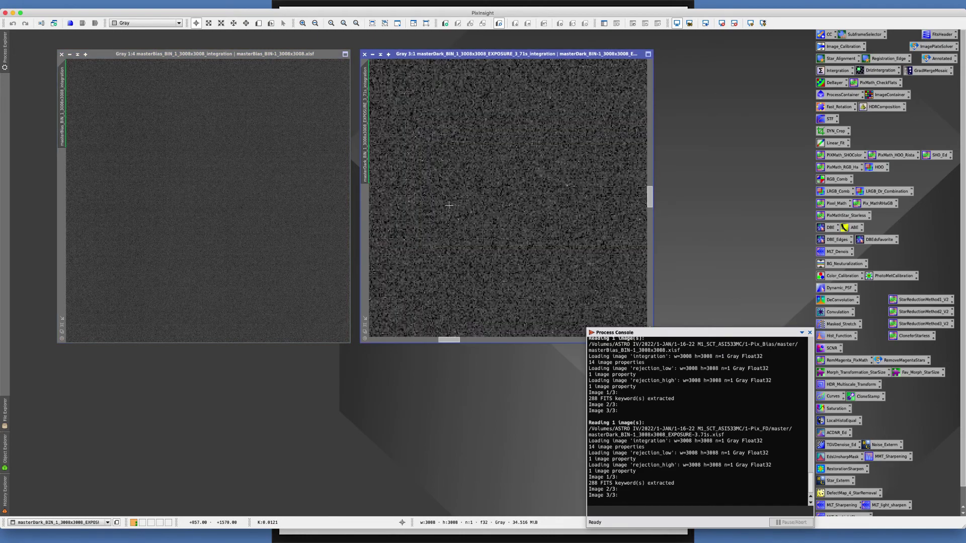
{"action": "scroll", "coordinate": [449, 204], "scroll_direction": "down", "scroll_amount": 2}
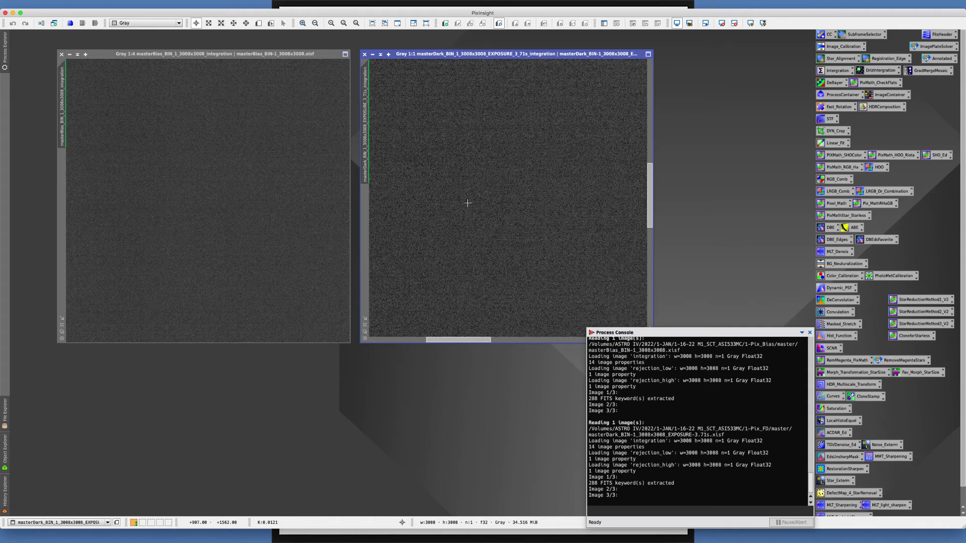
{"action": "scroll", "coordinate": [466, 204], "scroll_direction": "up", "scroll_amount": 2}
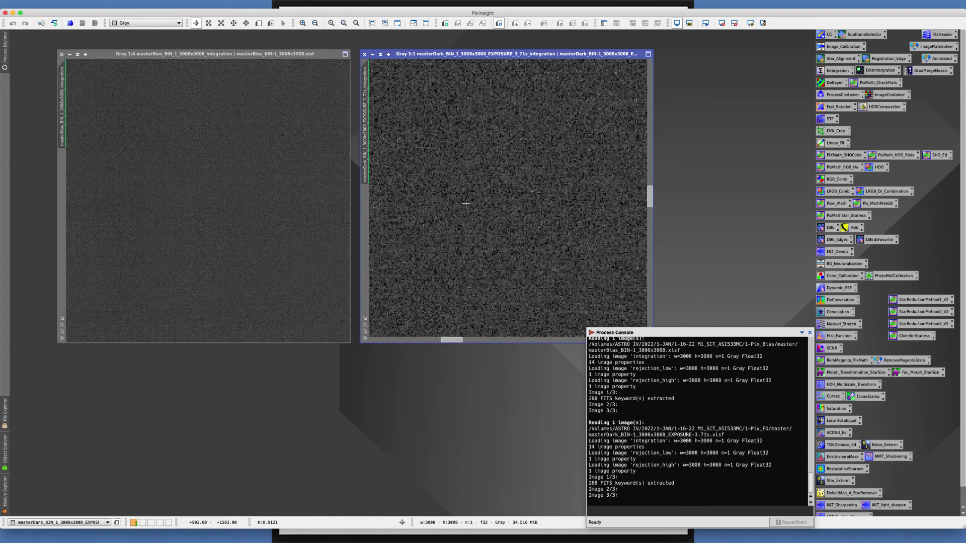
{"action": "left_click_drag", "start_coordinate": [365, 126], "coordinate": [64, 115]}
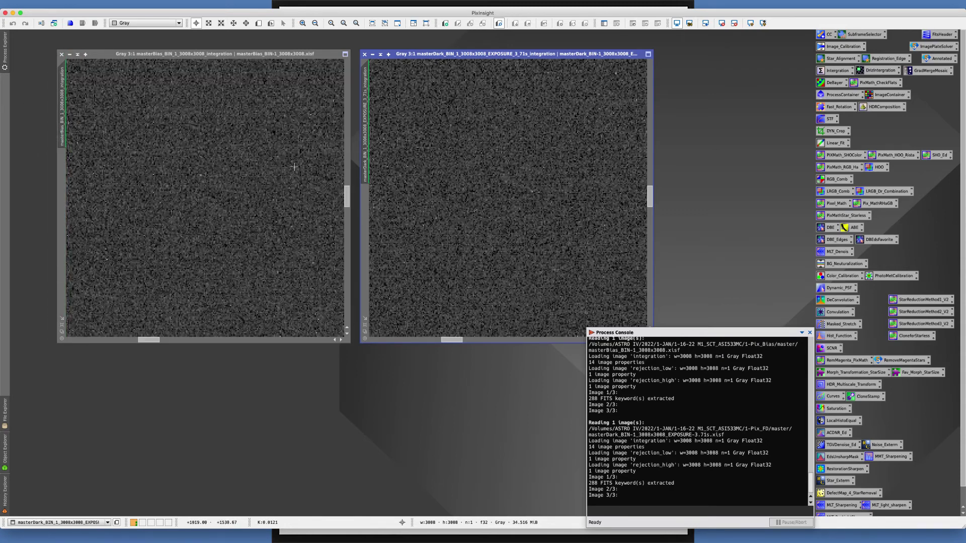
{"action": "left_click_drag", "start_coordinate": [233, 52], "coordinate": [238, 55]}
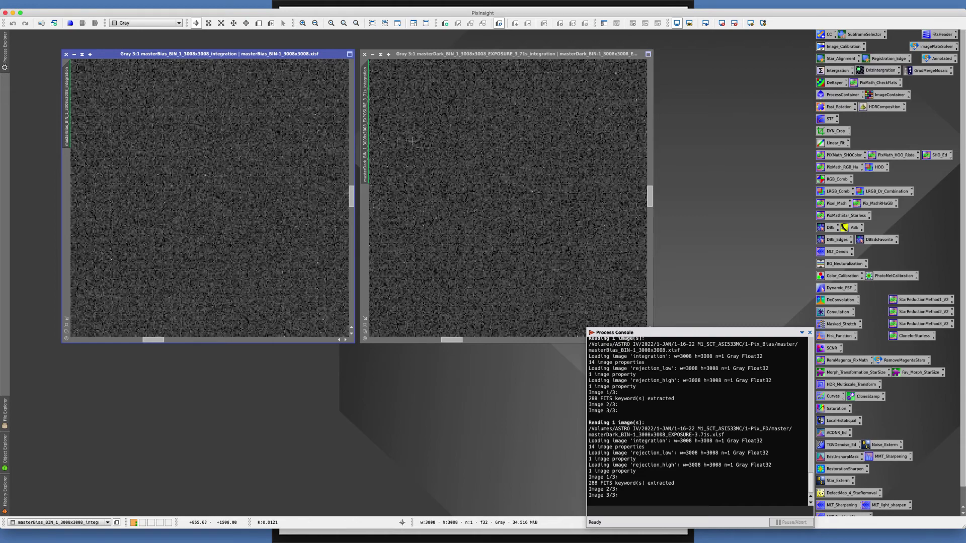
Set masterDark and masterBias to 1:1 zoom with Ctrl+1, briefly checking masterBias at 1:2
{"action": "left_click", "coordinate": [413, 143]}
{"action": "key", "text": "ctrl+1"}
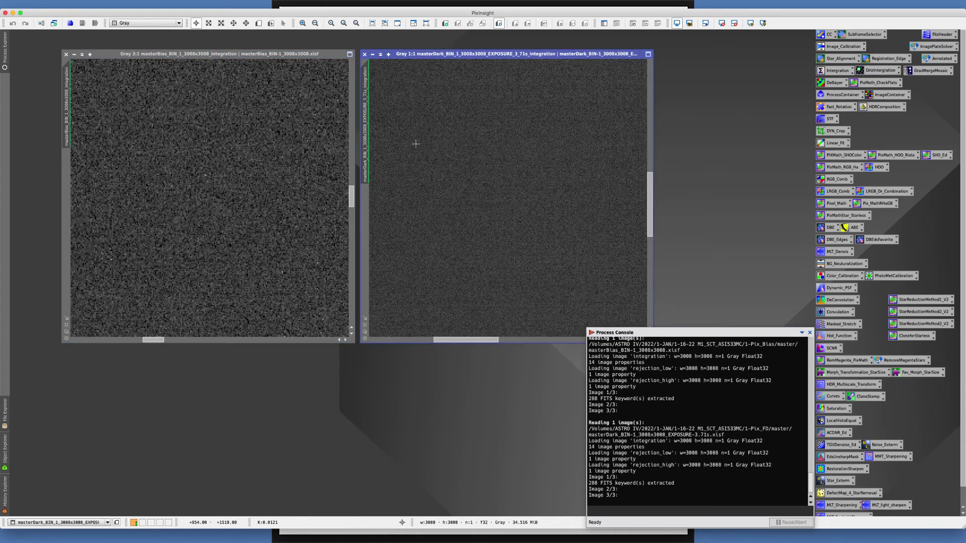
{"action": "left_click", "coordinate": [203, 173]}
{"action": "key", "text": "ctrl+1"}
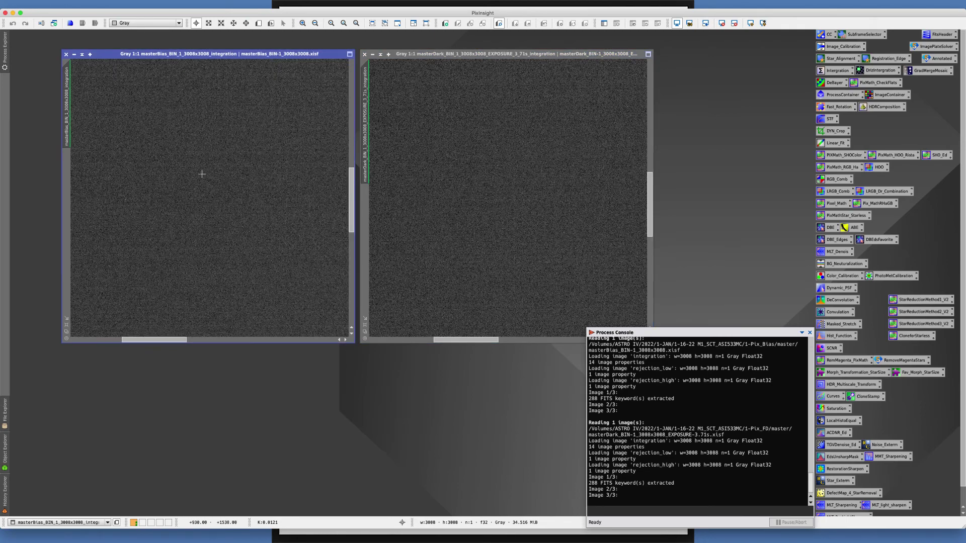
{"action": "key", "text": "ctrl+minus"}
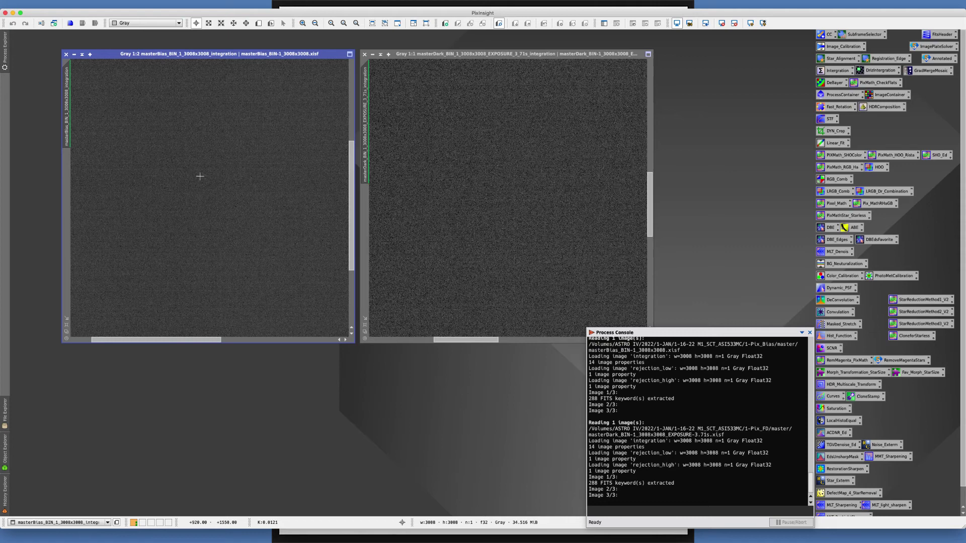
{"action": "key", "text": "ctrl+plus"}
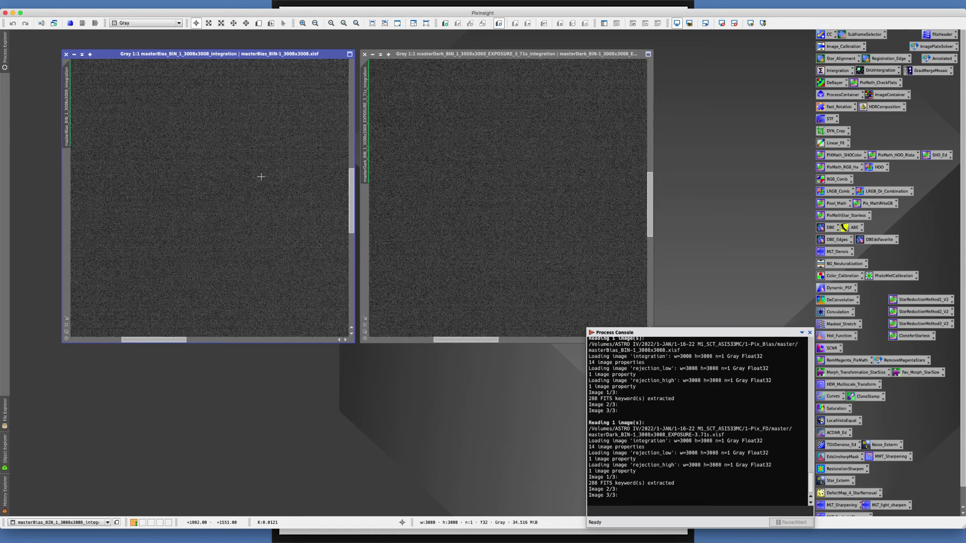
Zoom masterDark deep into its pixels and copy that viewport onto masterBias, ending at 2:1
{"action": "left_click", "coordinate": [443, 207]}
{"action": "scroll", "coordinate": [446, 199], "scroll_direction": "up", "scroll_amount": 7}
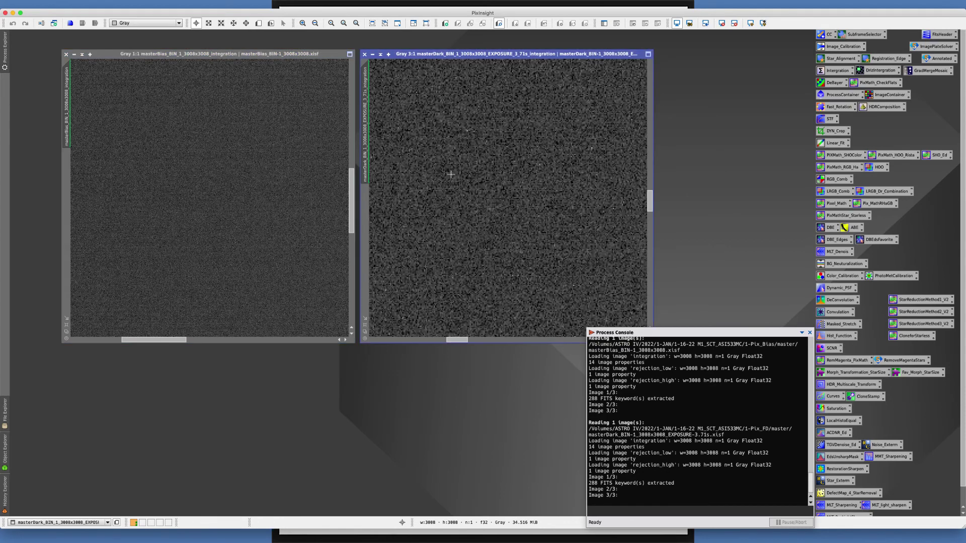
{"action": "scroll", "coordinate": [450, 176], "scroll_direction": "up", "scroll_amount": 9}
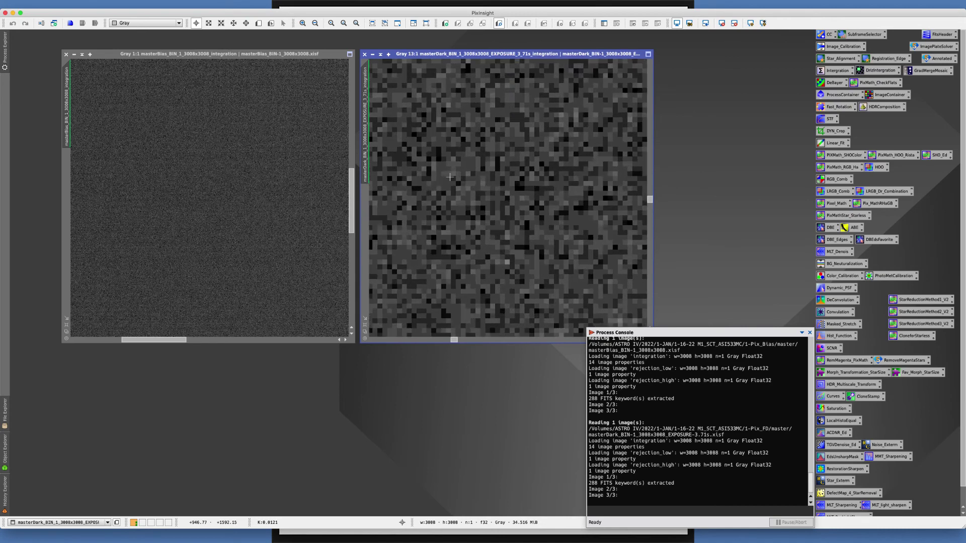
{"action": "left_click_drag", "start_coordinate": [363, 145], "coordinate": [61, 109]}
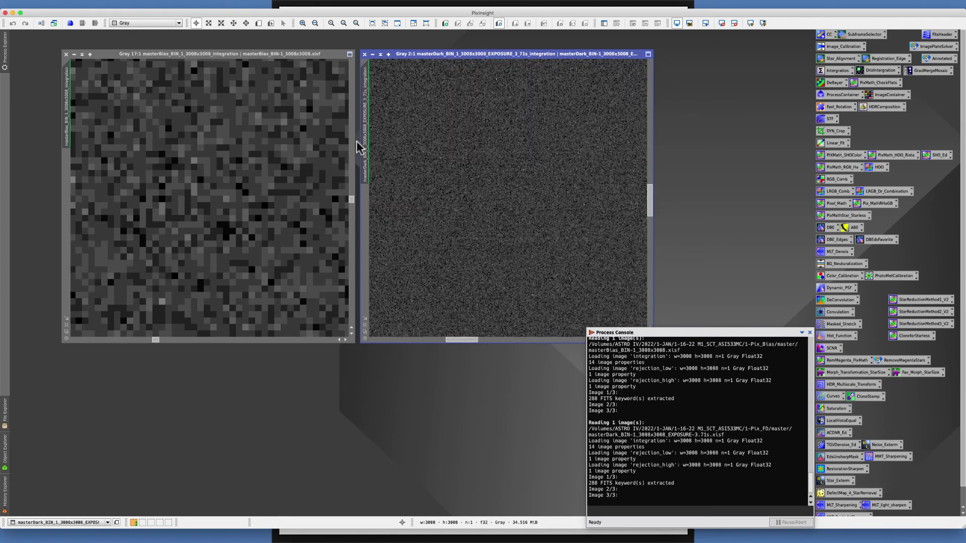
{"action": "left_click_drag", "start_coordinate": [363, 146], "coordinate": [64, 123]}
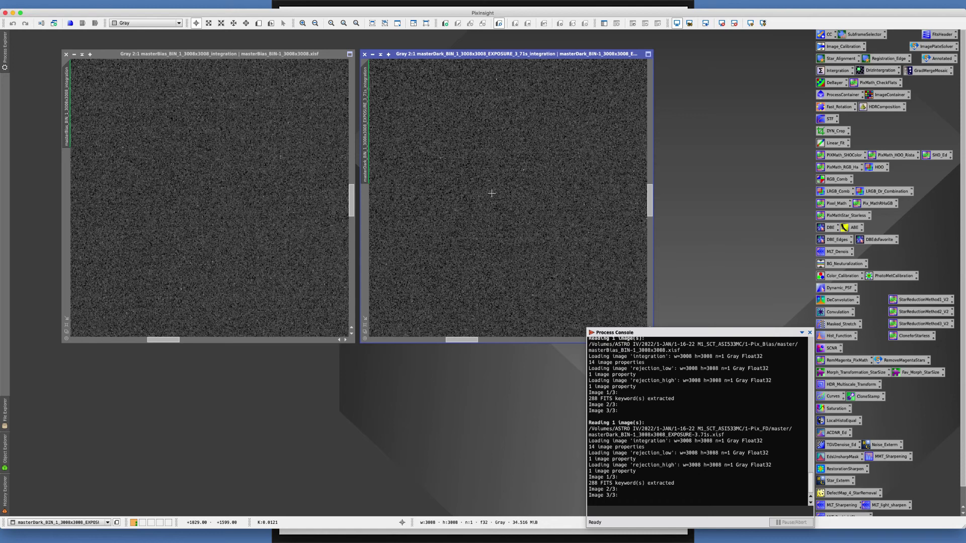
Zoom the masters out to 1:4 so each 3008x3008 frame is visible whole
{"action": "scroll", "coordinate": [464, 194], "scroll_direction": "down", "scroll_amount": 2}
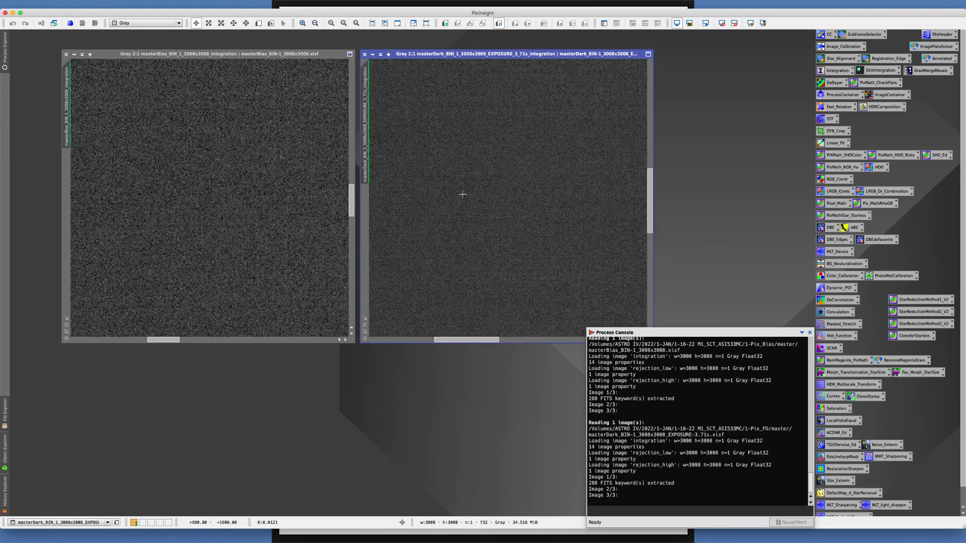
{"action": "scroll", "coordinate": [463, 194], "scroll_direction": "down", "scroll_amount": 1}
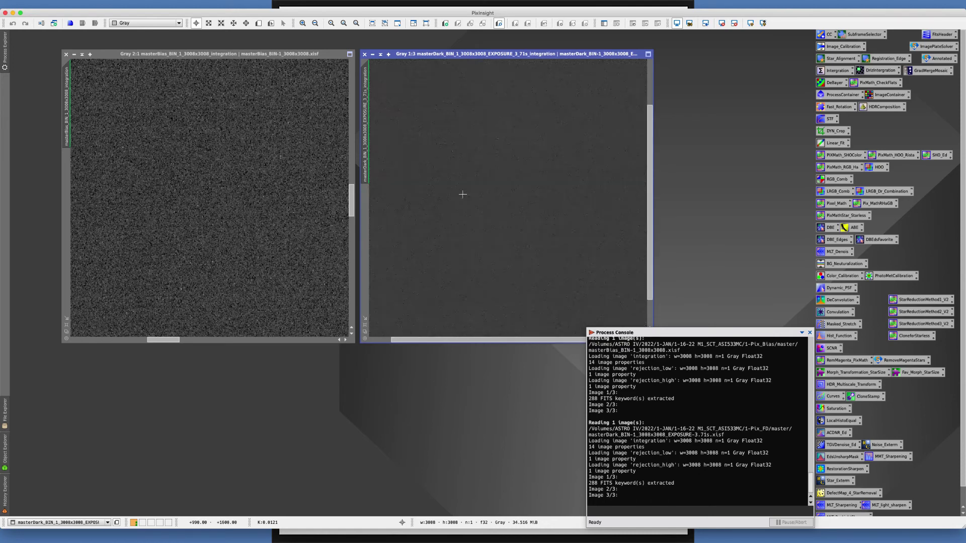
{"action": "scroll", "coordinate": [463, 194], "scroll_direction": "down", "scroll_amount": 1}
{"action": "scroll", "coordinate": [201, 173], "scroll_direction": "down", "scroll_amount": 3}
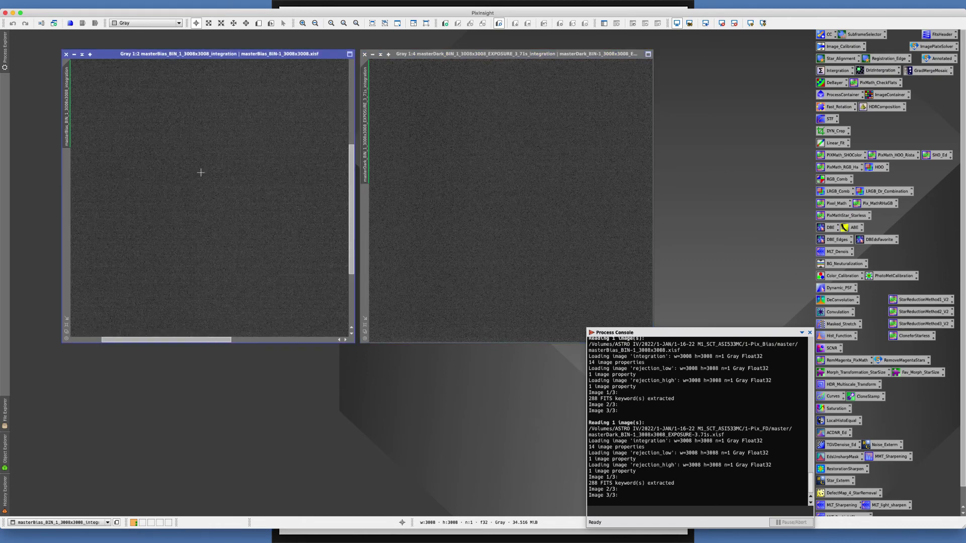
{"action": "scroll", "coordinate": [203, 173], "scroll_direction": "down", "scroll_amount": 1}
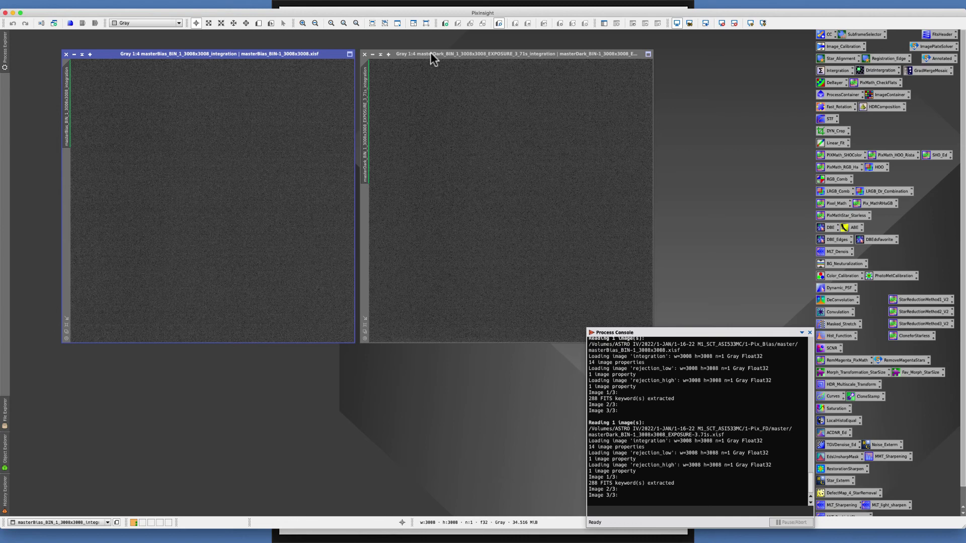
Apply the boosted STF auto-stretch to both the master bias and the master dark
{"action": "left_click", "coordinate": [762, 24]}
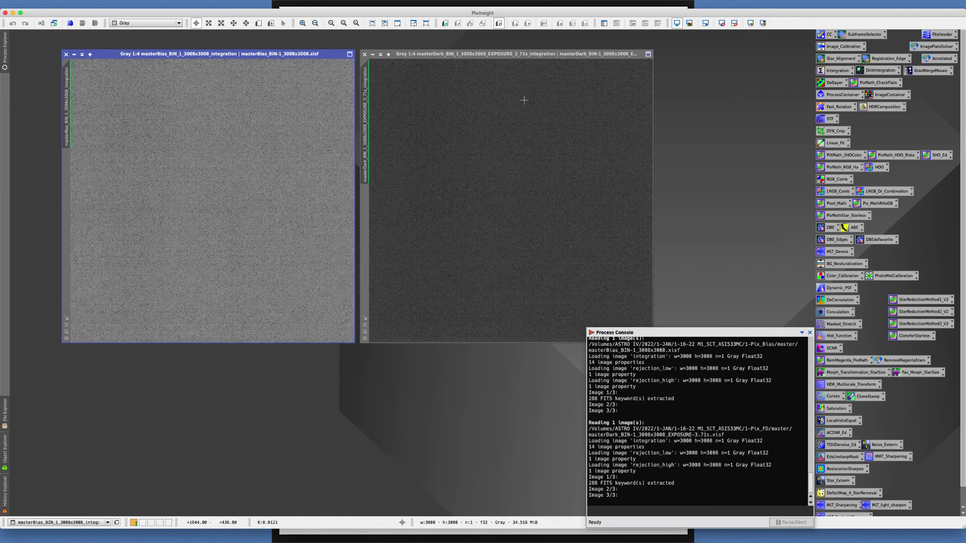
{"action": "left_click", "coordinate": [551, 54]}
{"action": "left_click", "coordinate": [762, 23]}
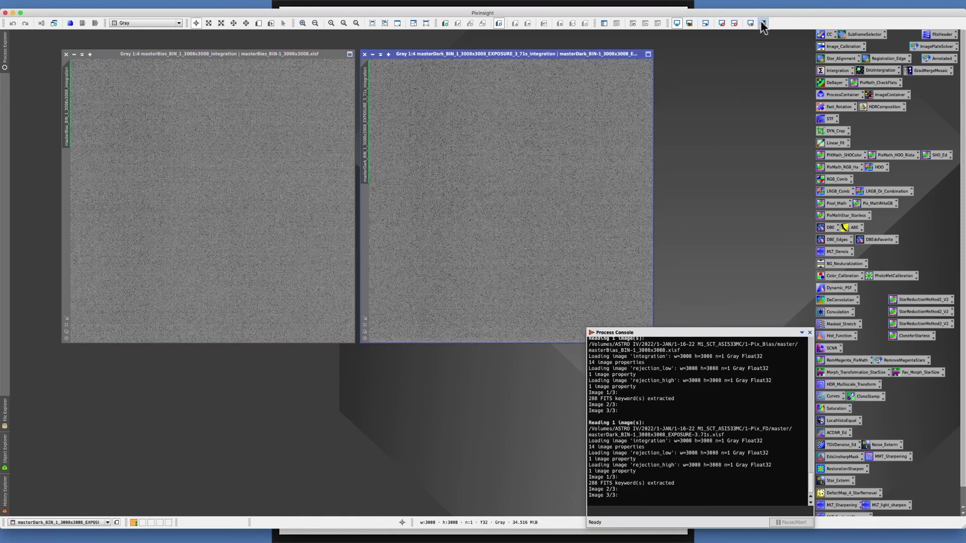
Zoom the master dark to 1:1 and place its view beside masterBias
{"action": "scroll", "coordinate": [431, 191], "scroll_direction": "up", "scroll_amount": 5}
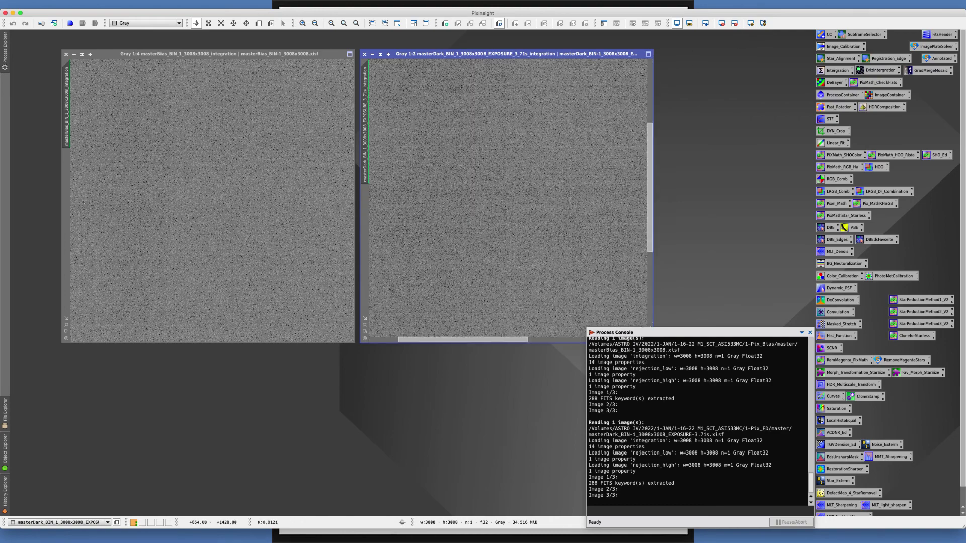
{"action": "scroll", "coordinate": [430, 193], "scroll_direction": "down", "scroll_amount": 2}
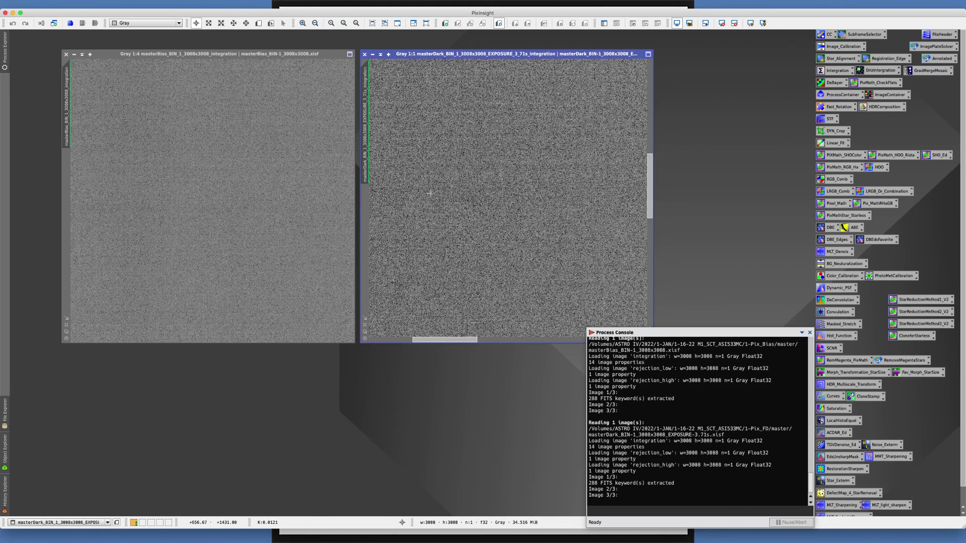
{"action": "left_click_drag", "start_coordinate": [364, 124], "coordinate": [67, 121]}
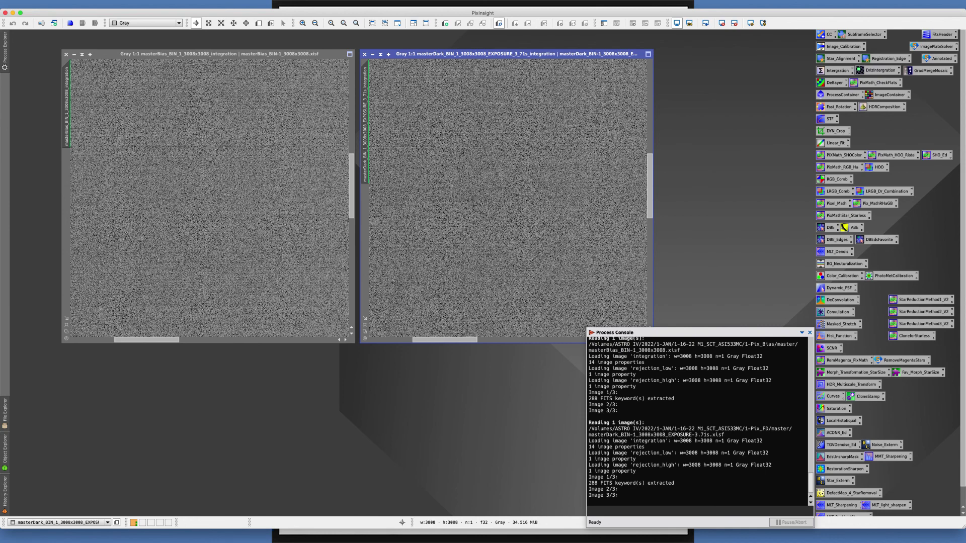
{"action": "left_click", "coordinate": [640, 449]}
{"action": "left_click", "coordinate": [643, 371]}
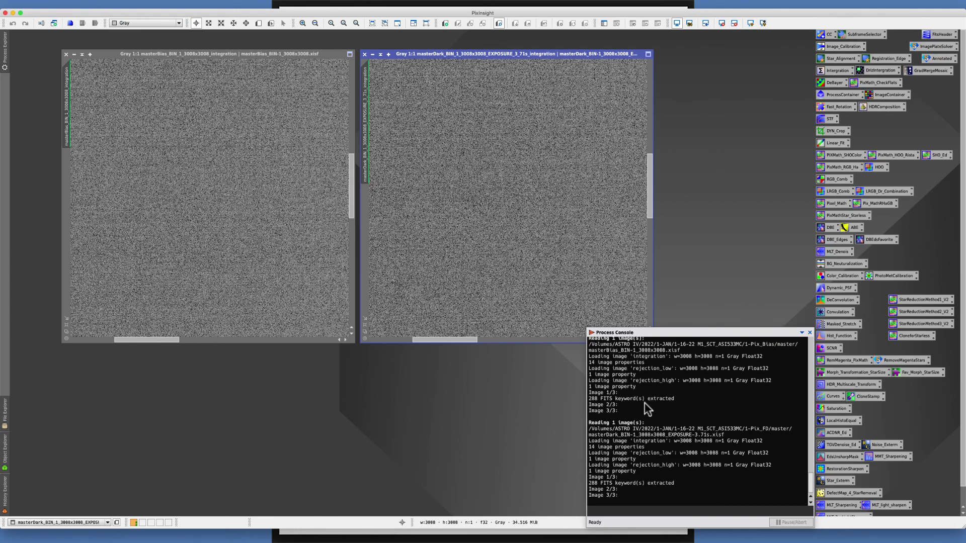